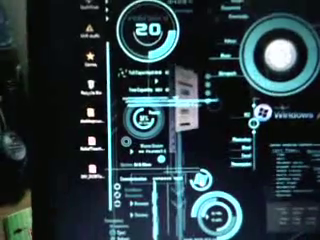
- Bring up the Windows Start menu with the Windows key, leaving the dial, orb and launchers visible
{"action": "key", "text": "super"}
{"action": "key", "text": "super"}
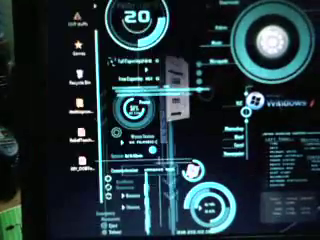